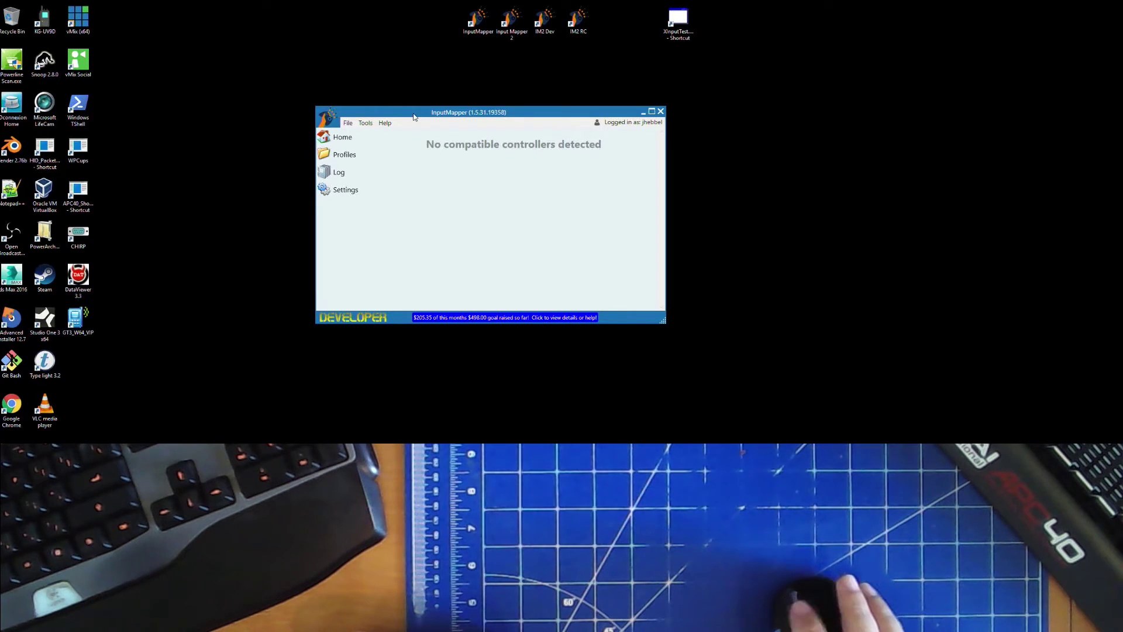
Create a new InputMapper profile and open the Macro Builder from its Macros tab
left_click_drag(413, 116, 411, 125)
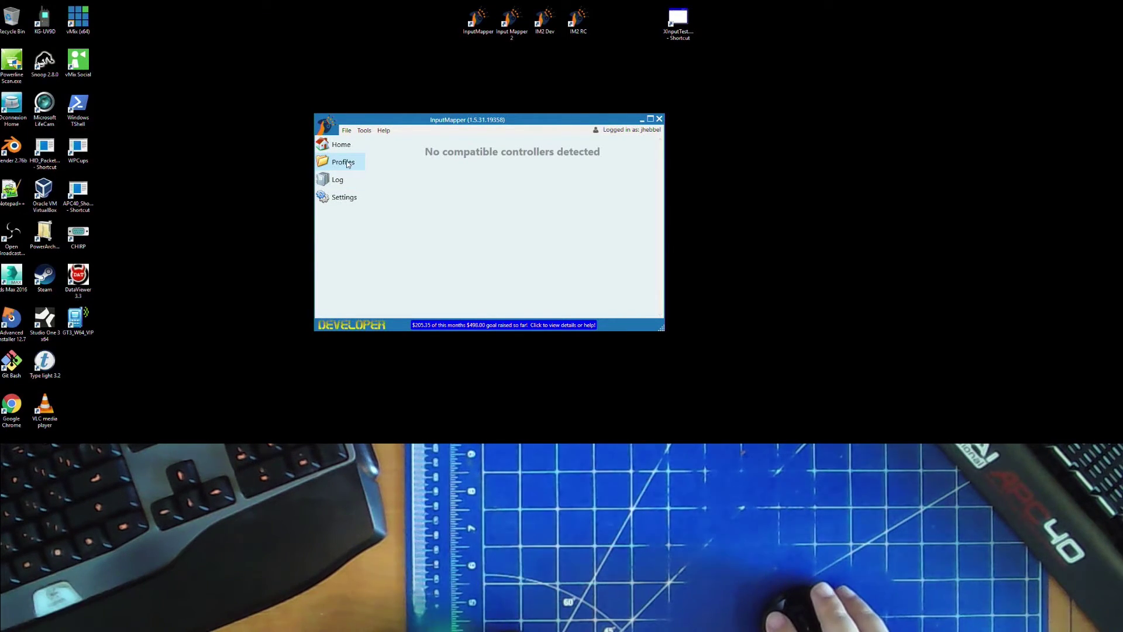
left_click(344, 166)
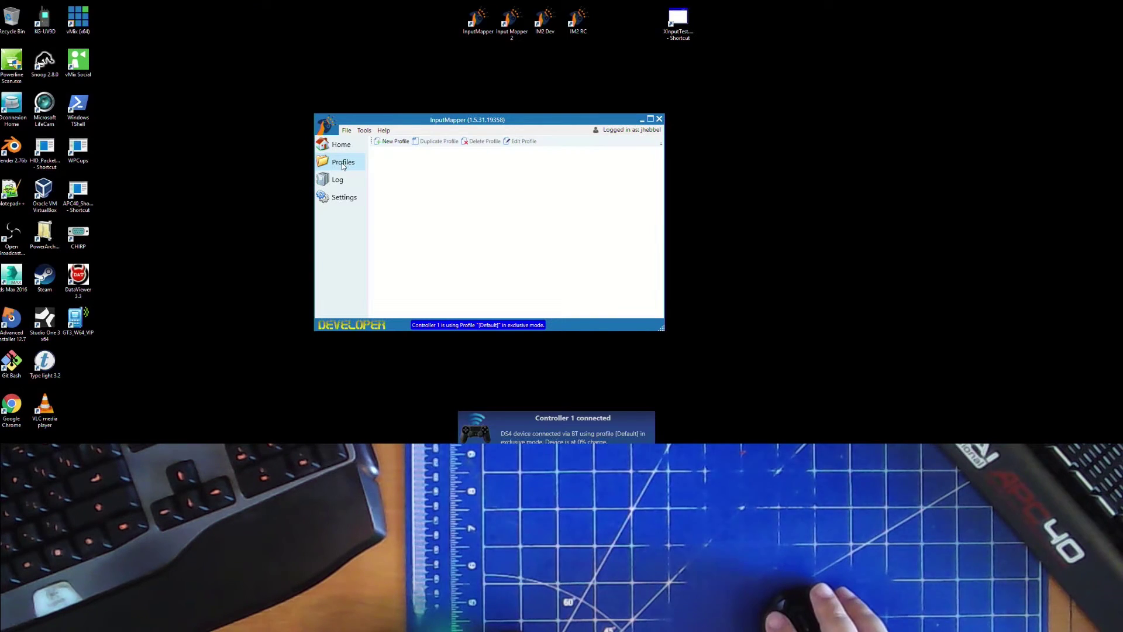
left_click(397, 143)
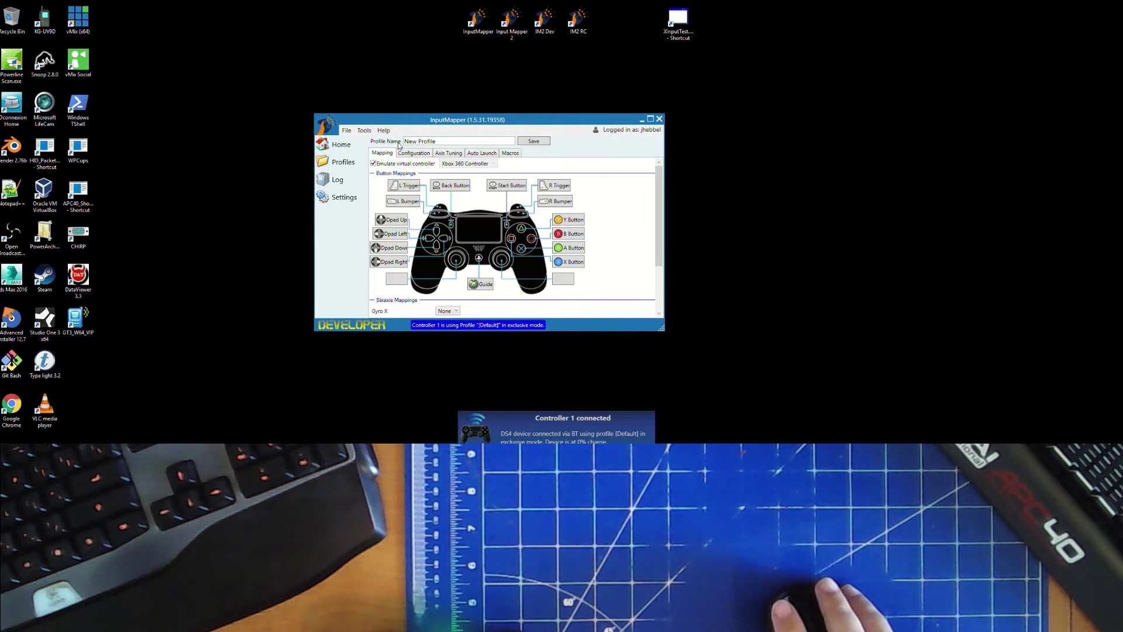
left_click(509, 153)
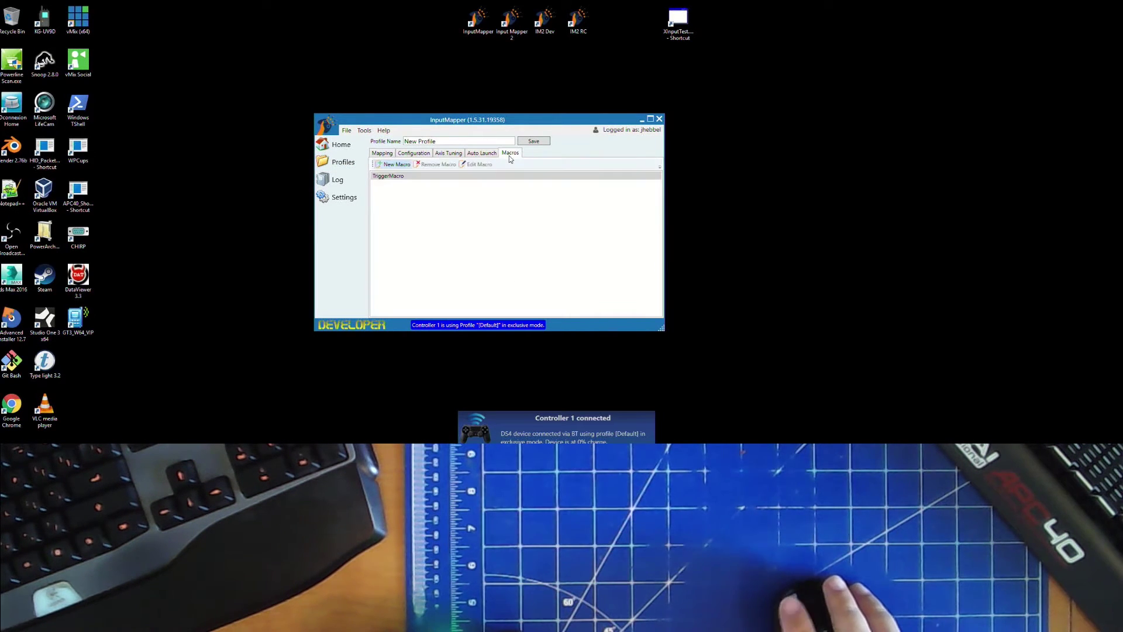
left_click(388, 165)
mouse_move(228, 113)
left_mouse_down()
mouse_move(374, 132)
mouse_move(407, 122)
left_mouse_up()
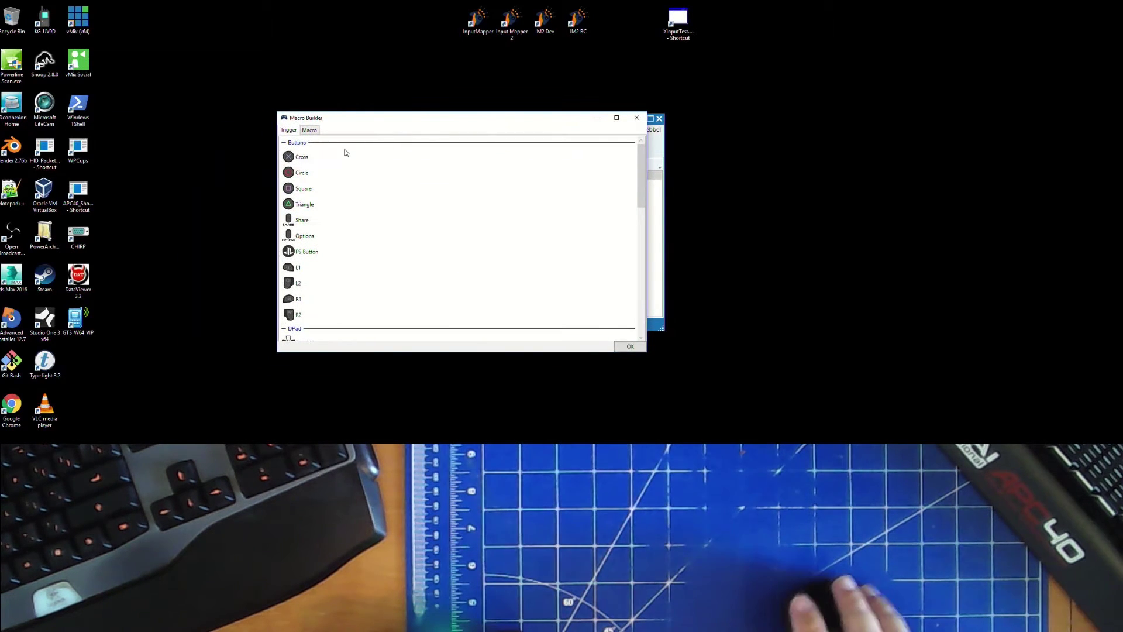
scroll(443, 275, "down", 2)
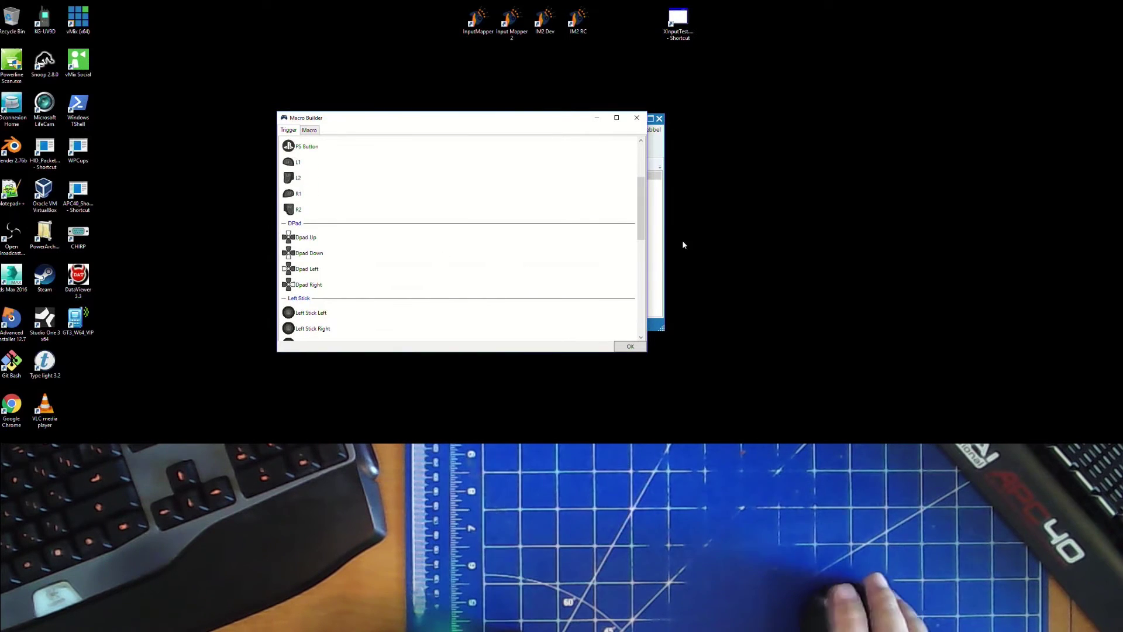
left_click_drag(640, 199, 647, 312)
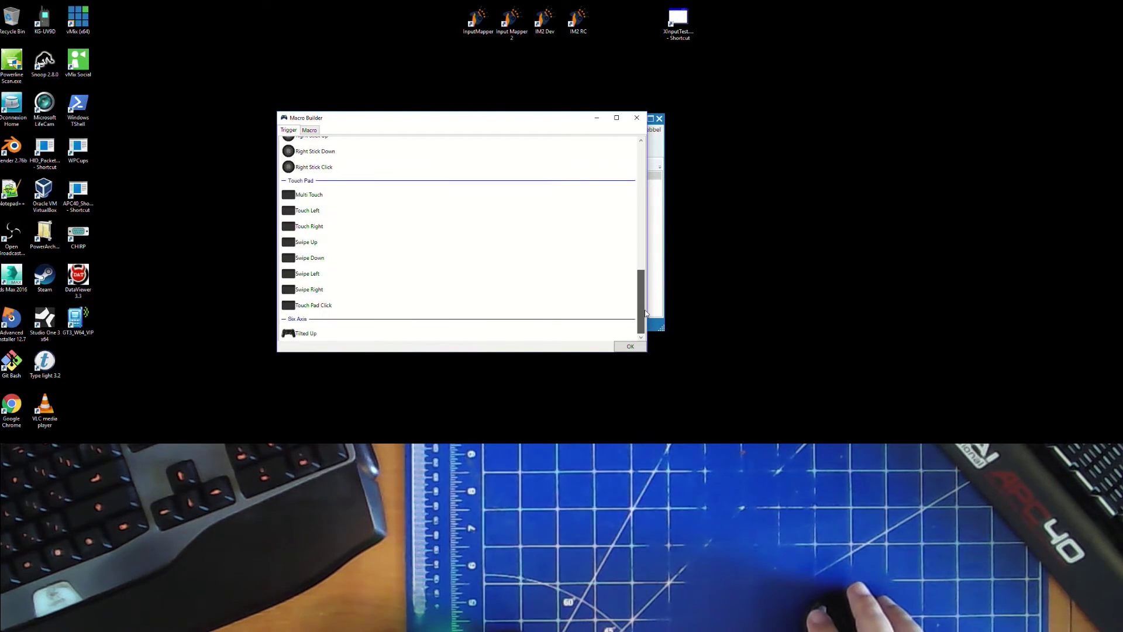
mouse_move(644, 313)
left_mouse_down()
mouse_move(631, 159)
mouse_move(620, 283)
mouse_move(633, 155)
left_mouse_up()
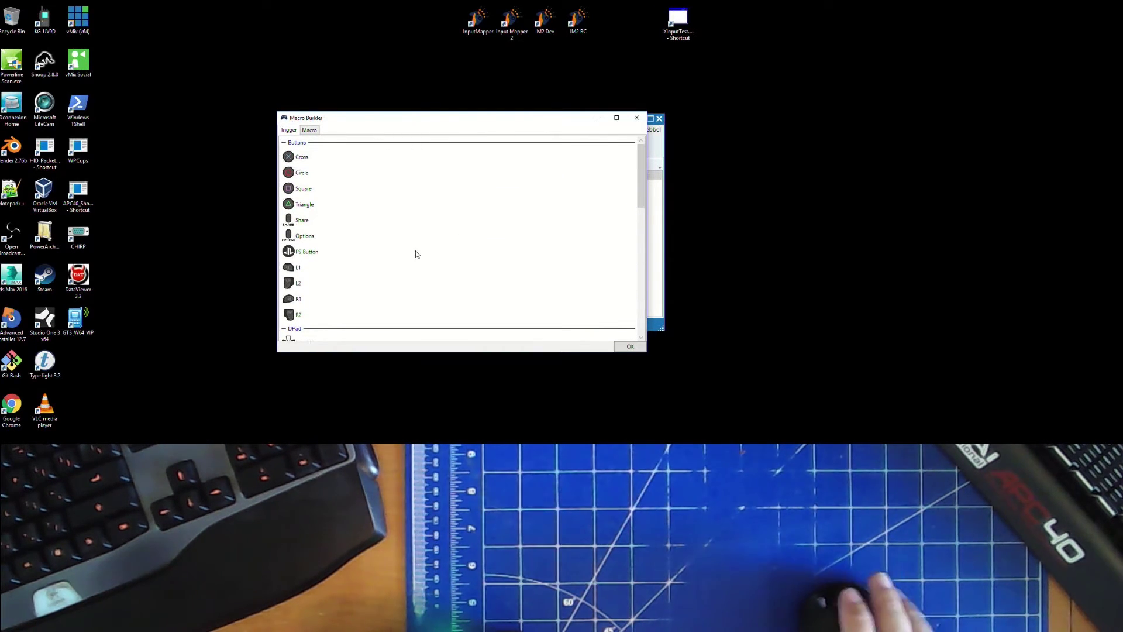
left_click(318, 157)
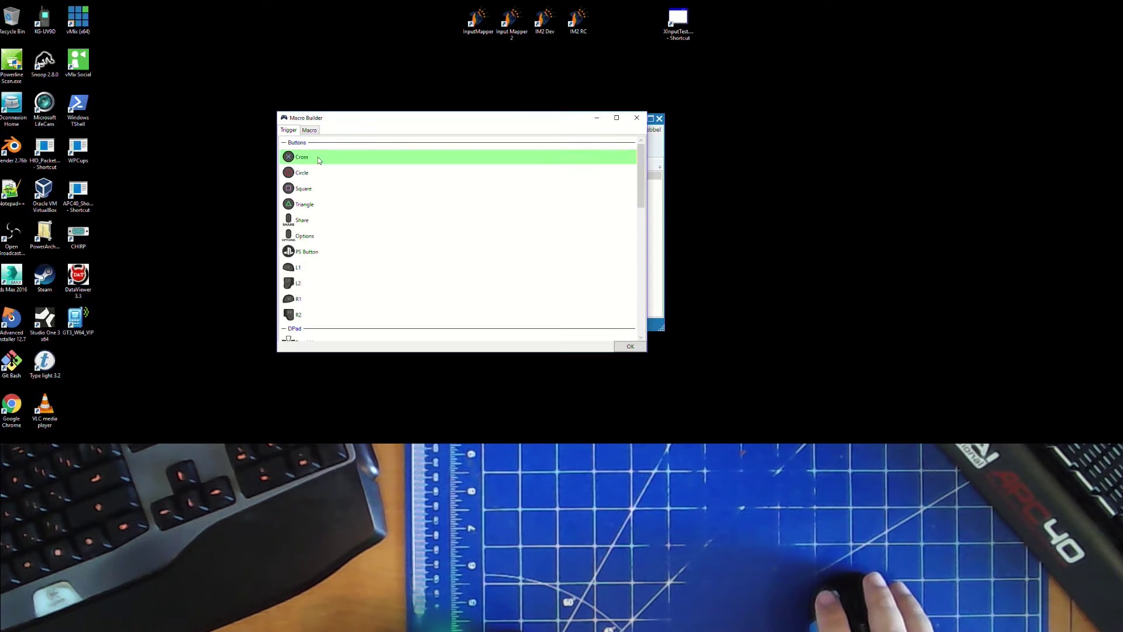
left_click(320, 158)
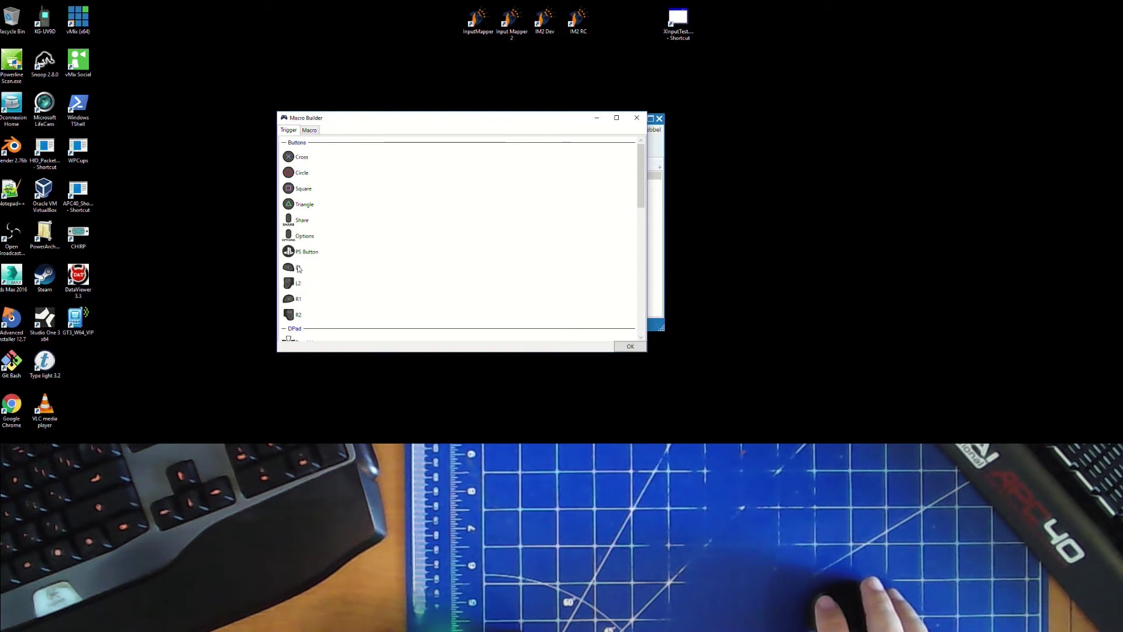
scroll(412, 263, "down", 3)
scroll(412, 263, "down", 3)
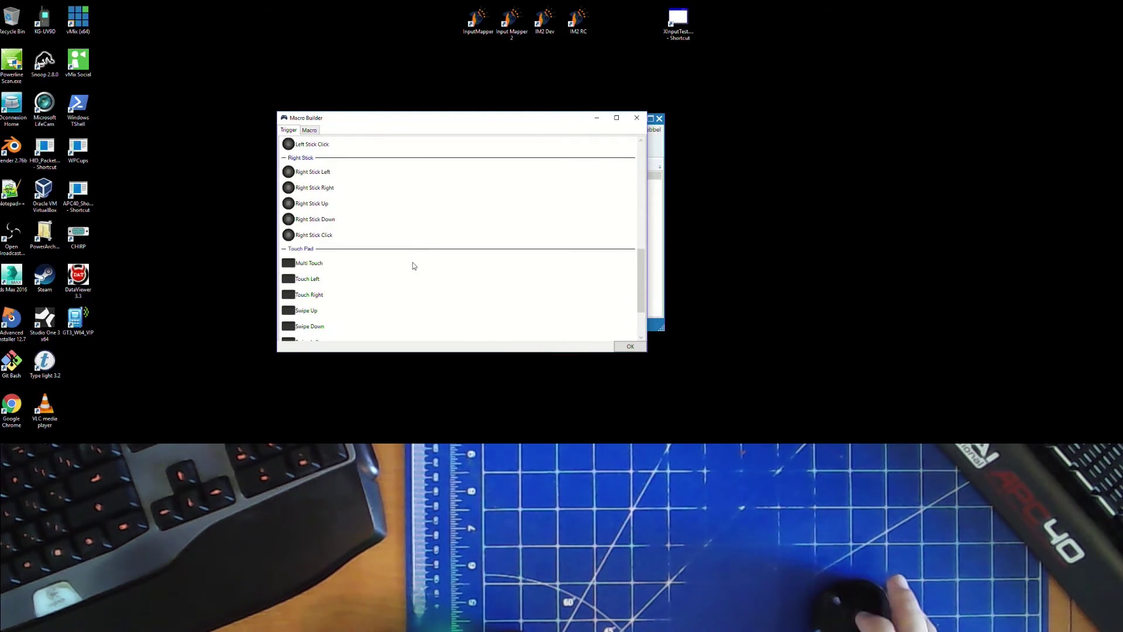
scroll(439, 281, "down", 3)
scroll(439, 278, "up", 3)
scroll(439, 275, "up", 3)
scroll(412, 254, "up", 3)
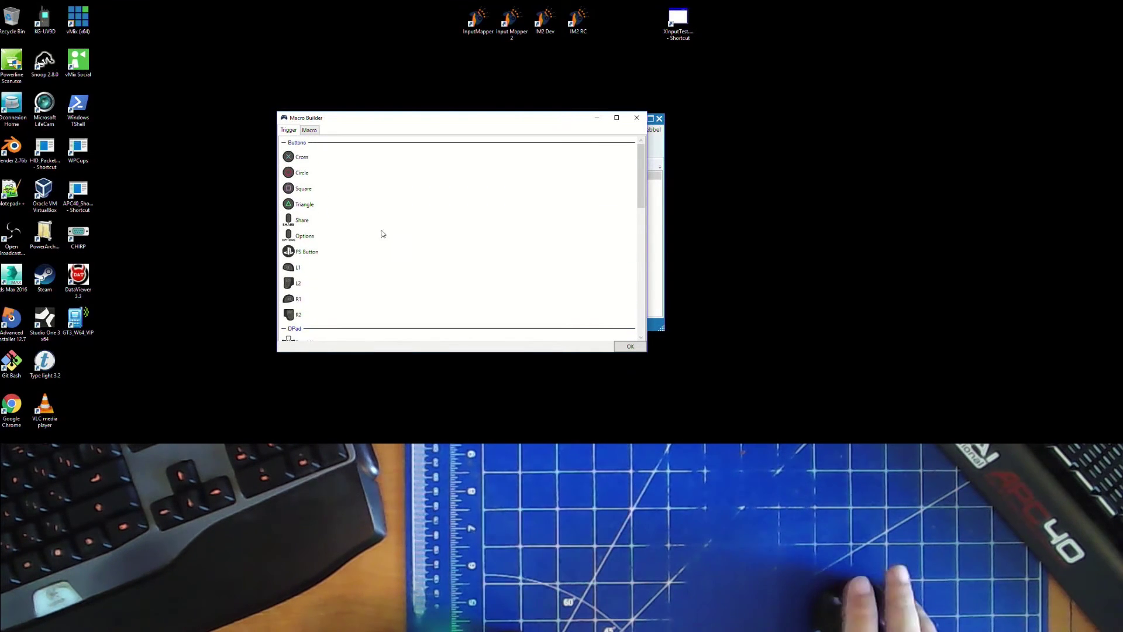
left_click(305, 159)
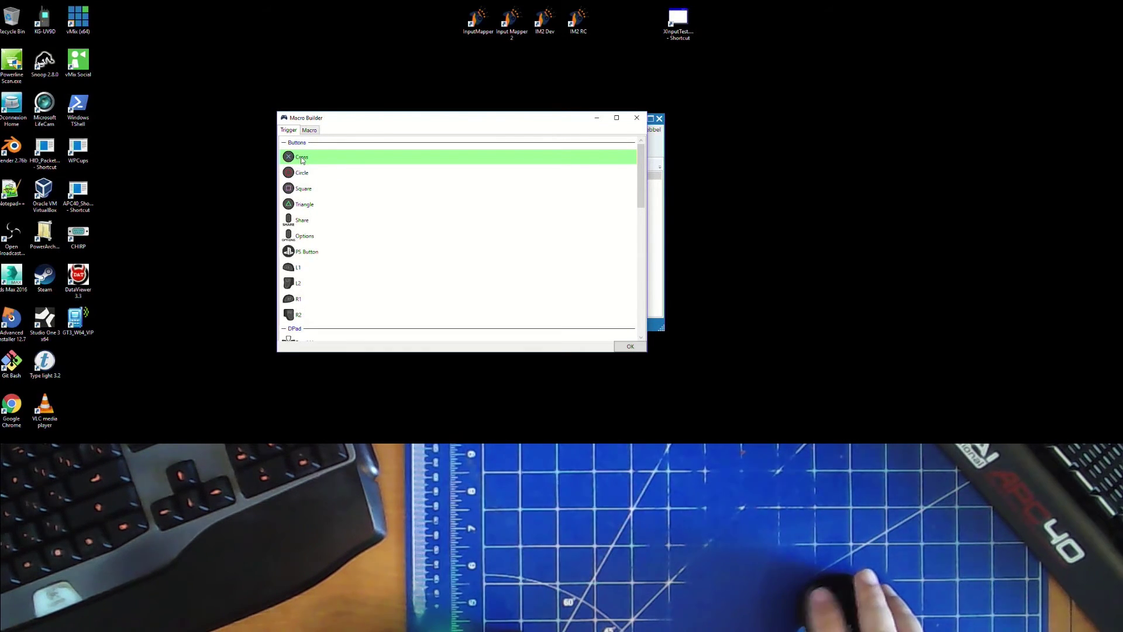
scroll(329, 212, "down", 3)
scroll(333, 217, "up", 3)
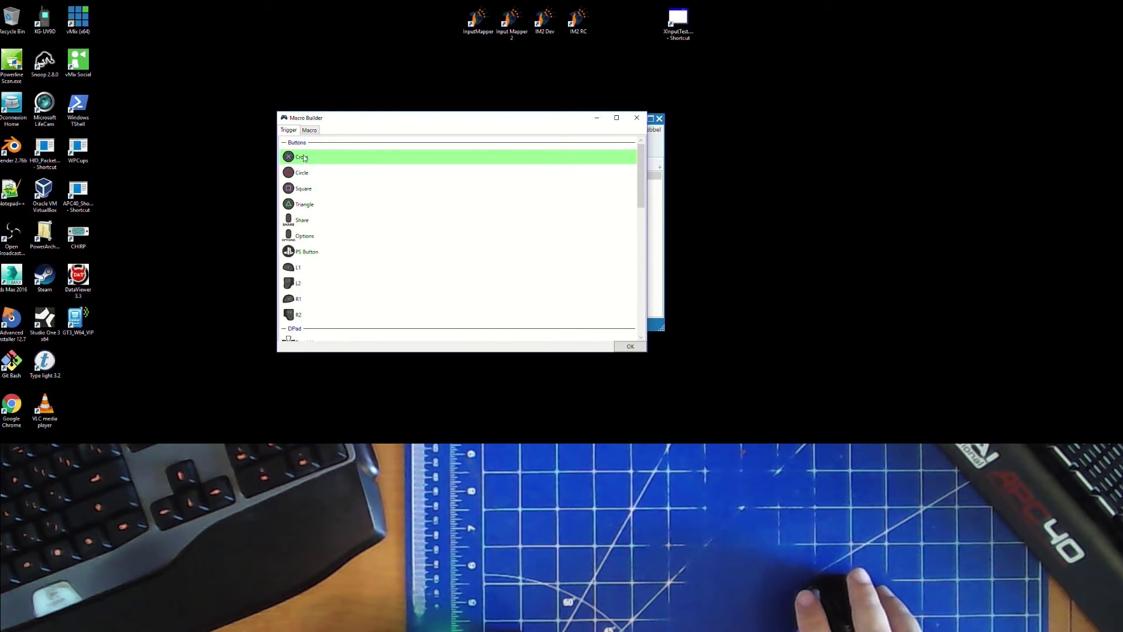
scroll(331, 235, "down", 3)
scroll(330, 235, "down", 3)
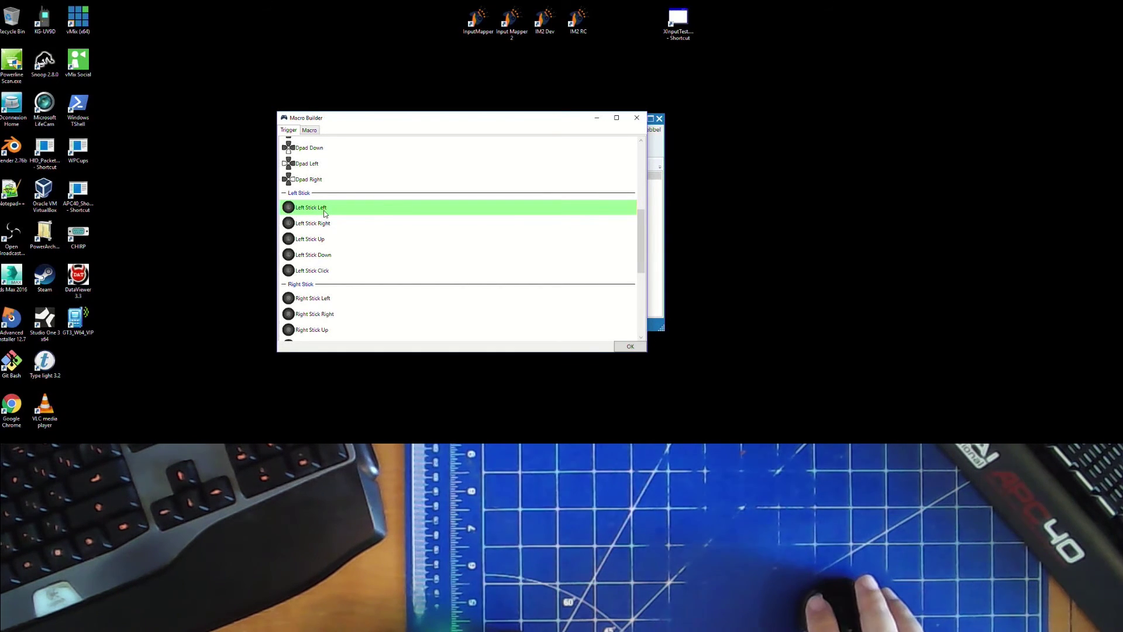
scroll(367, 220, "up", 3)
scroll(367, 220, "up", 2)
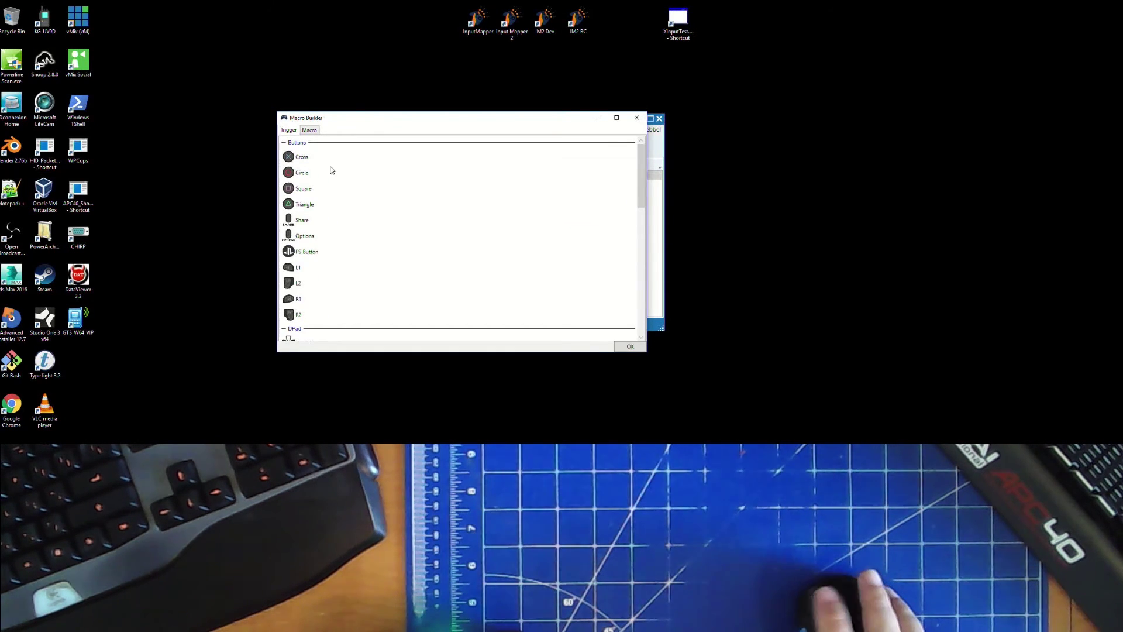
Mark Cross red as must-not-press and Circle green as must-press in the trigger
left_click(313, 155)
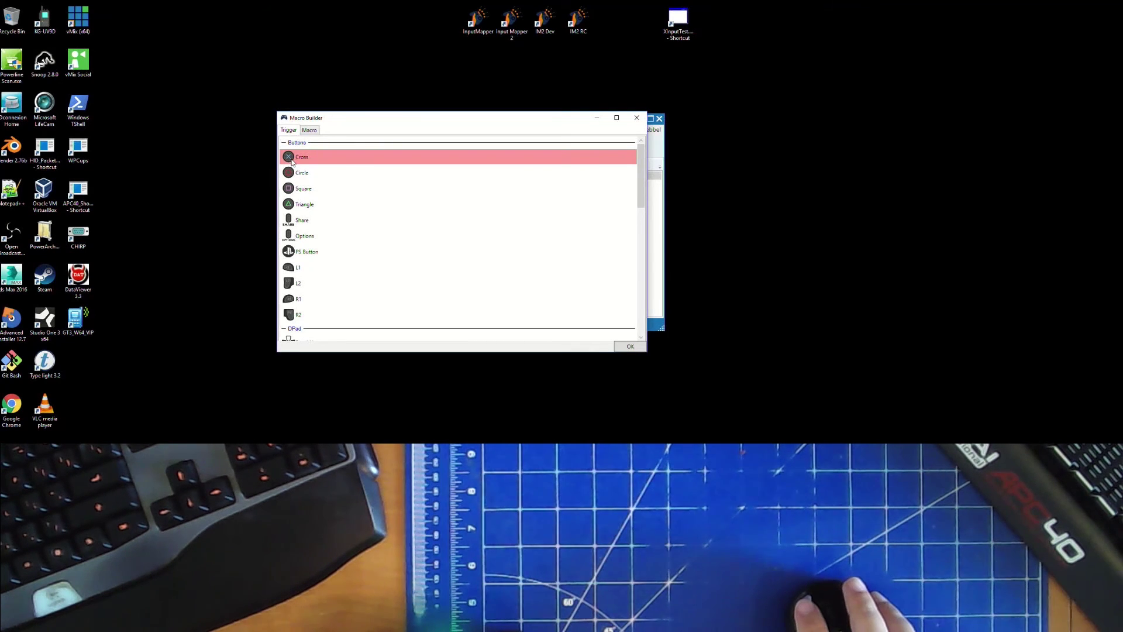
left_click(306, 172)
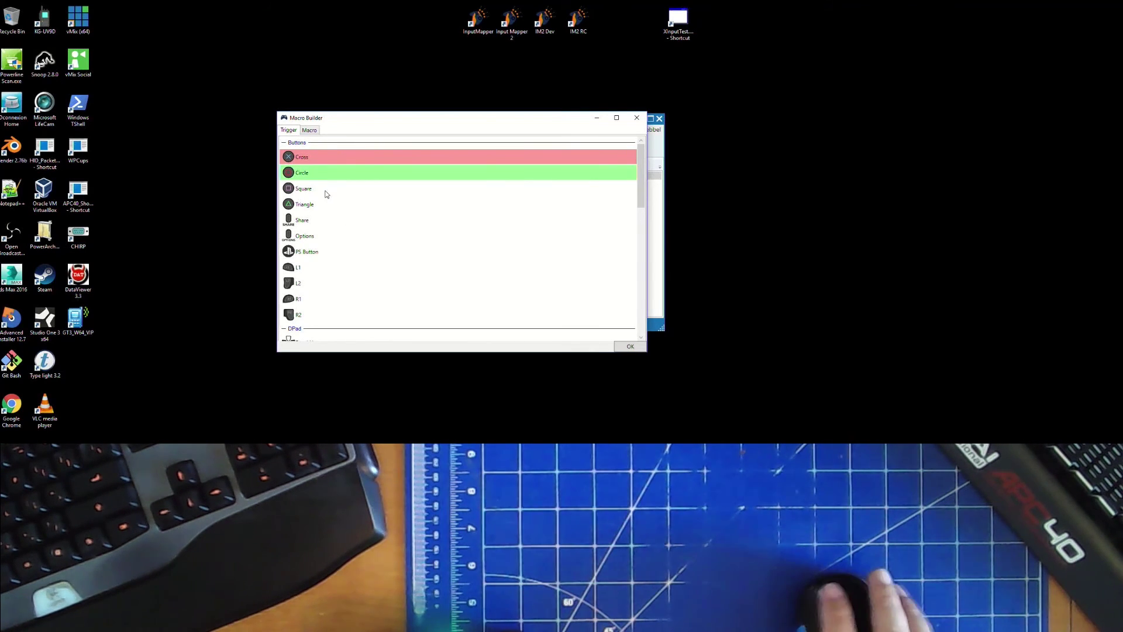